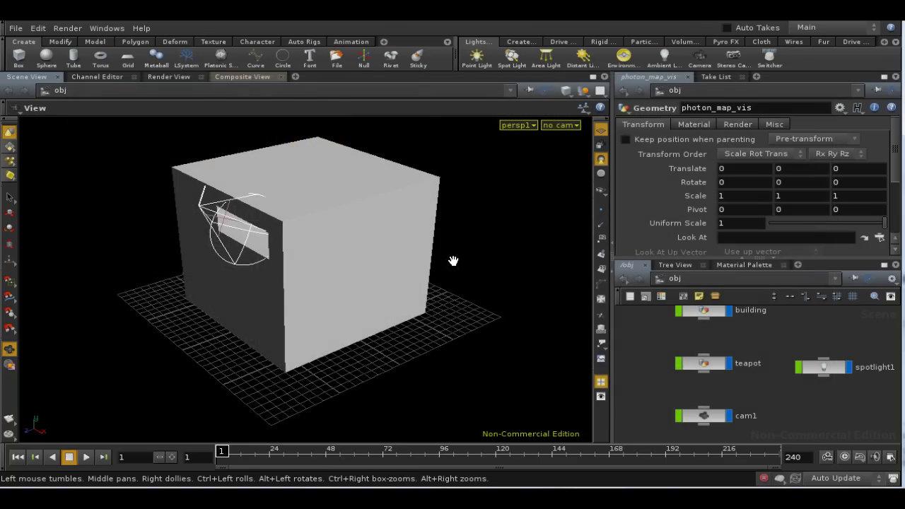
Step: Orbit and pan around the box-shaped room to inspect its top, dark side and lit front
drag(460, 258, 352, 275)
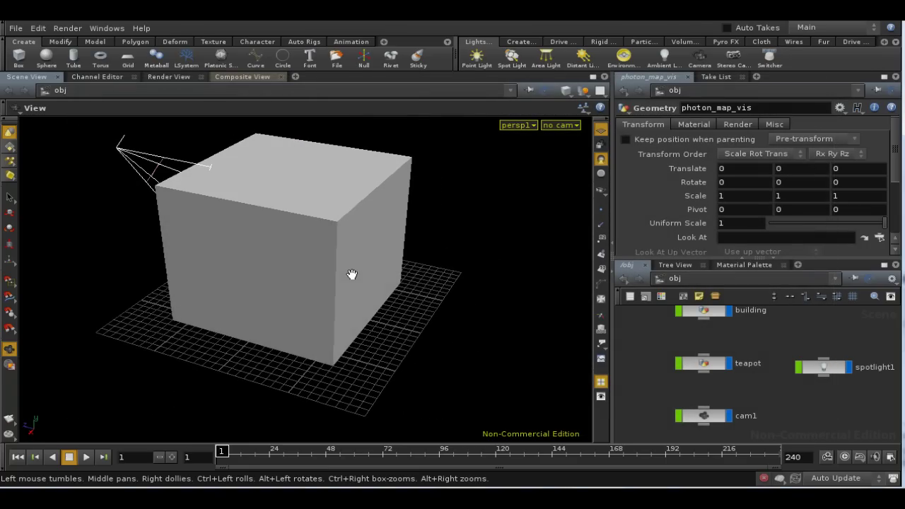
drag(289, 276, 408, 289)
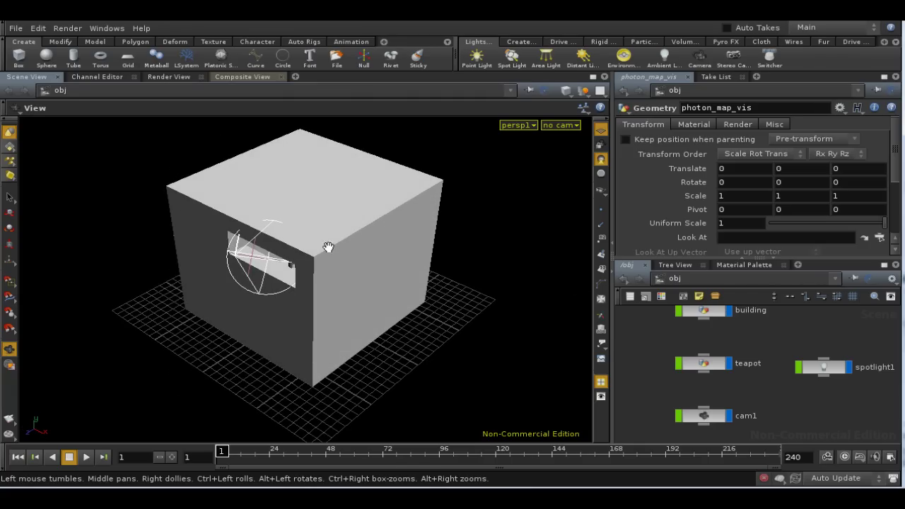
drag(251, 258, 333, 215)
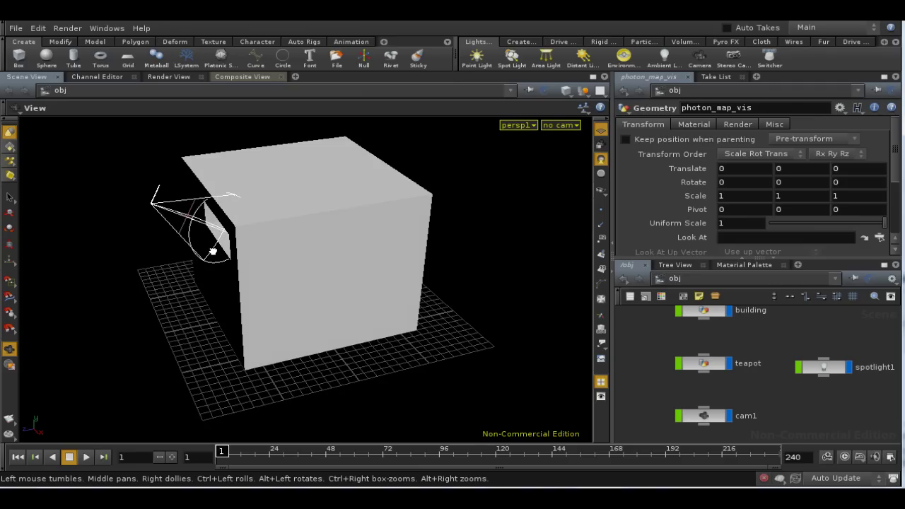
middle_drag(341, 204, 358, 228)
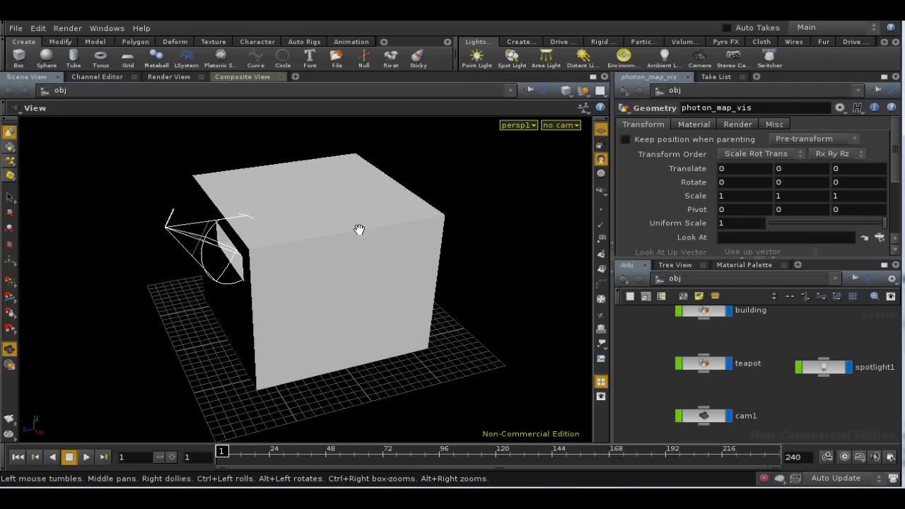
drag(389, 232, 453, 222)
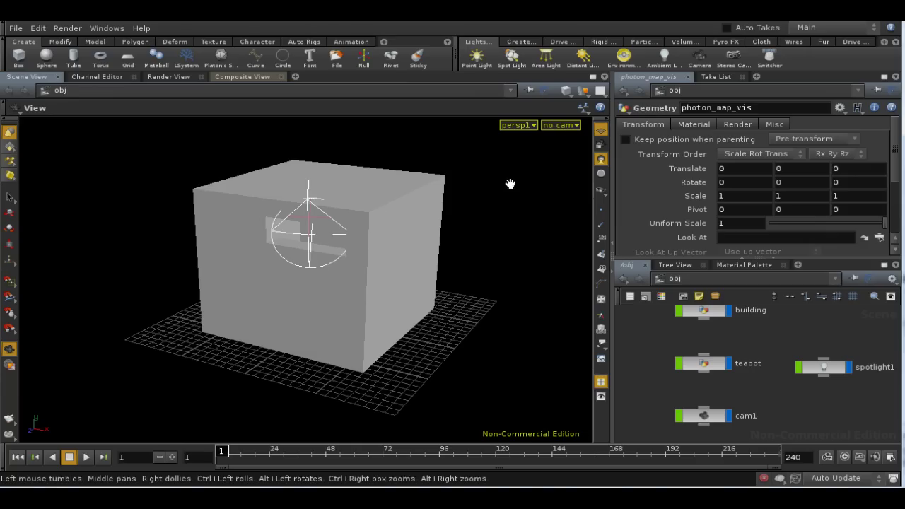
drag(511, 182, 428, 240)
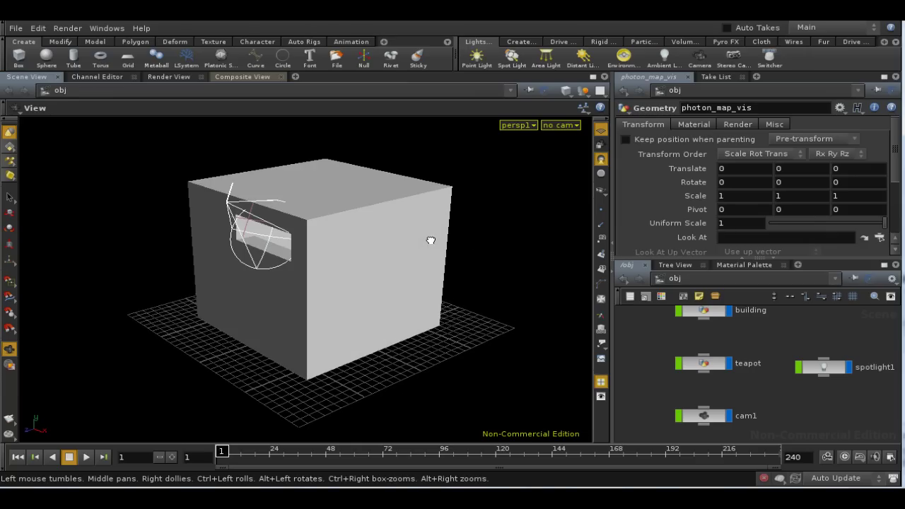
Step: Look through cam1 and begin a mantra1 render from the Render menu
click(565, 125)
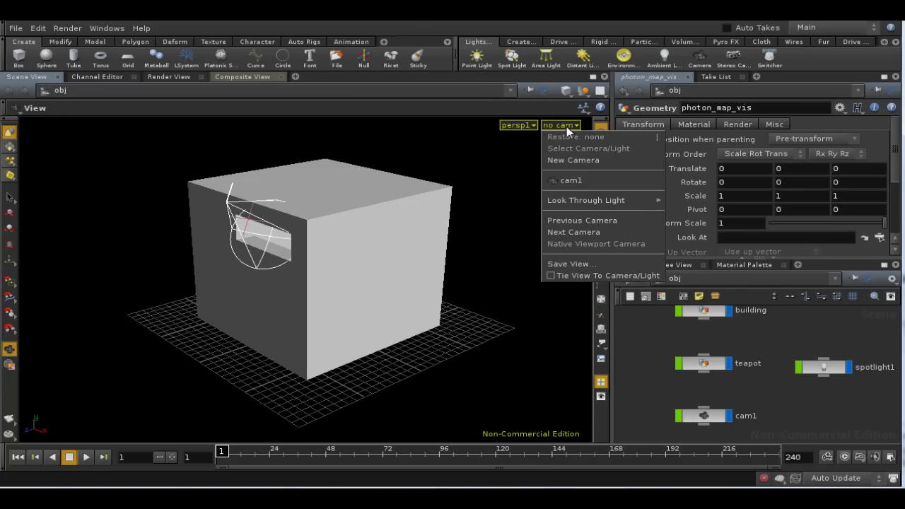
click(569, 181)
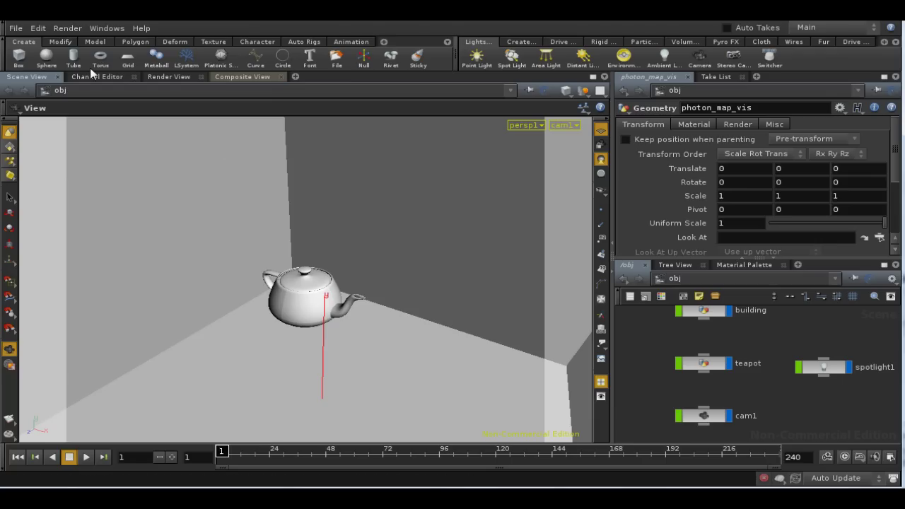
click(69, 28)
mouse_move(92, 75)
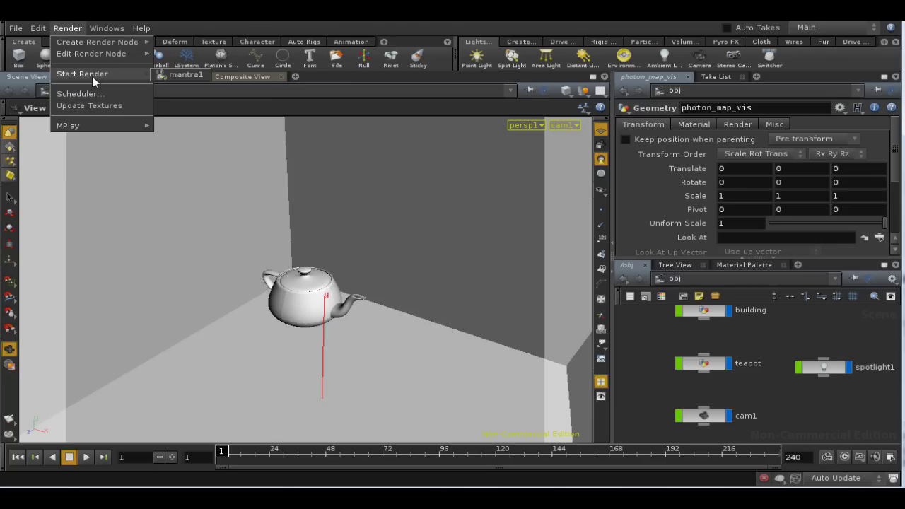
Step: Render the cam1 view with mantra1 and let the render finish
click(164, 73)
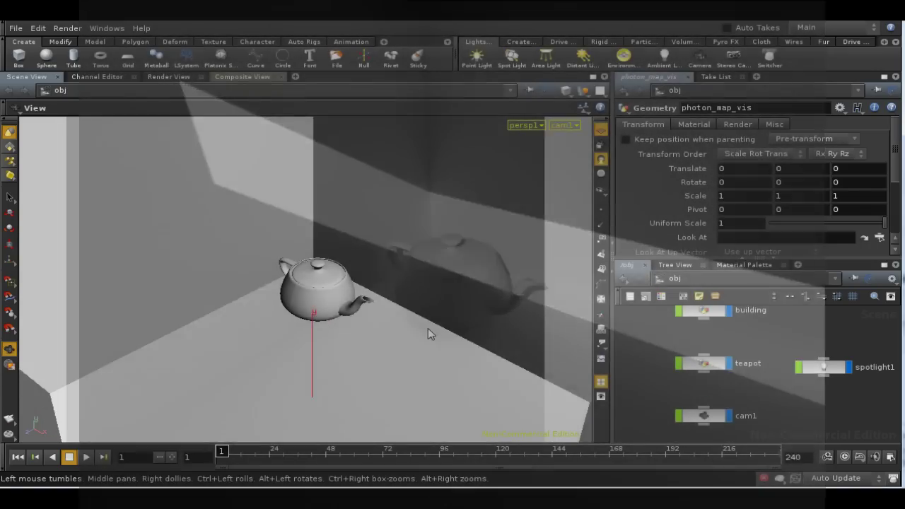
Step: Orbit the view freely around the teapot
drag(428, 334, 421, 317)
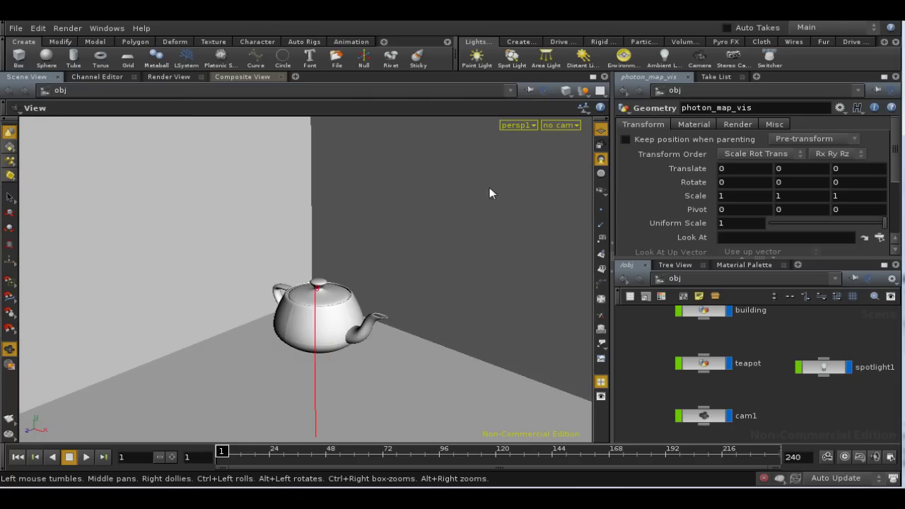
Step: Look through cam1, delete photon_map_vis, then add and remove a trial ambient1 light
click(554, 125)
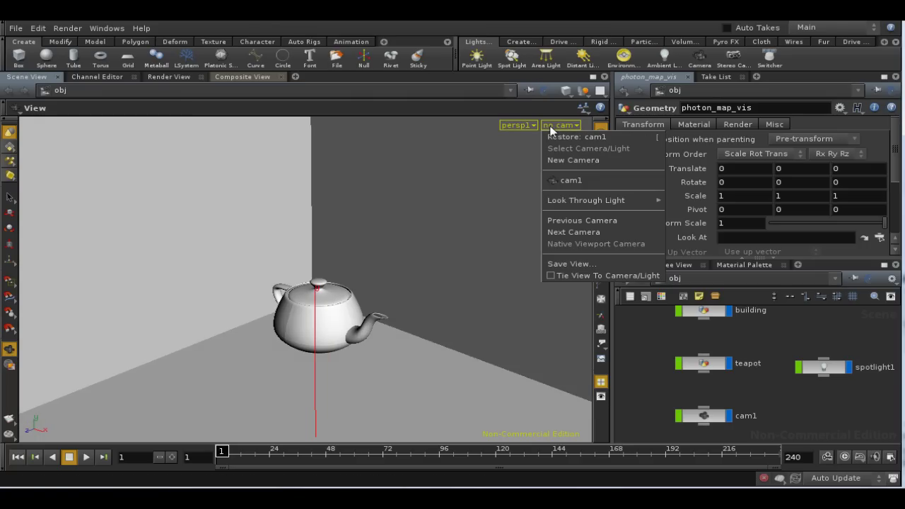
click(565, 181)
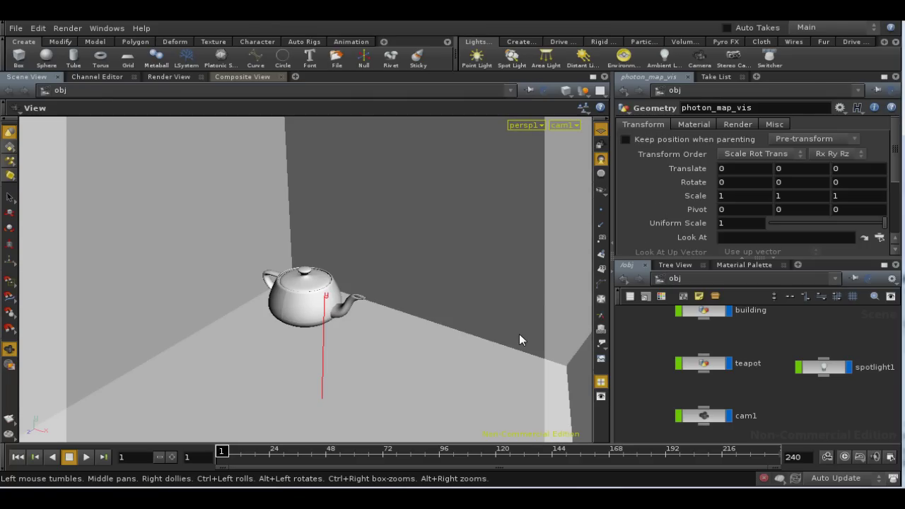
key(Delete)
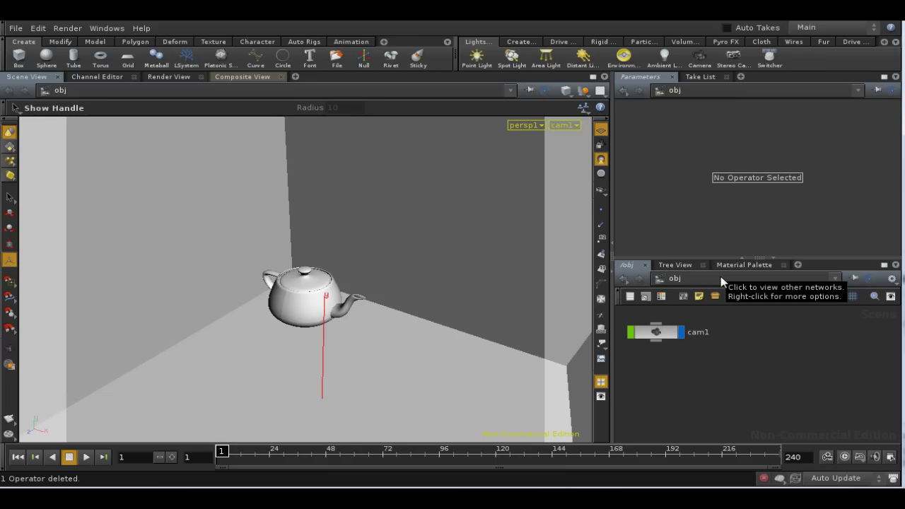
click(742, 374)
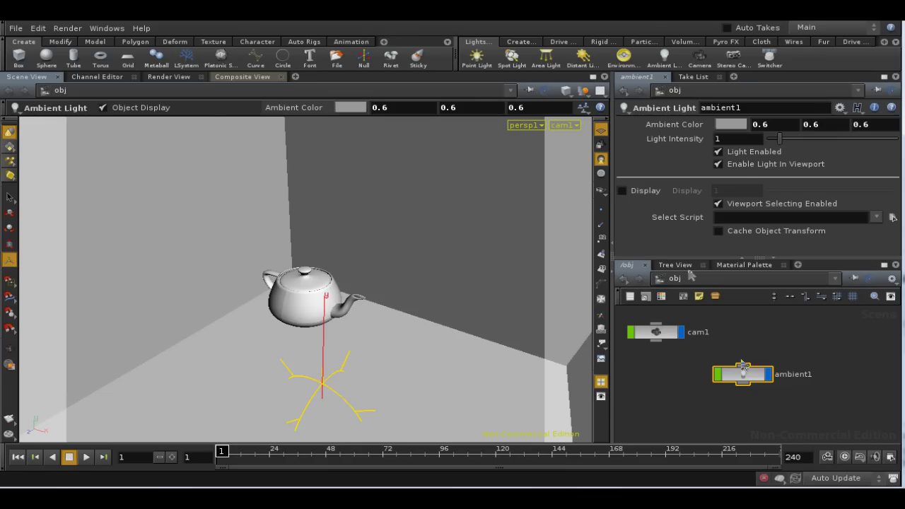
key(Delete)
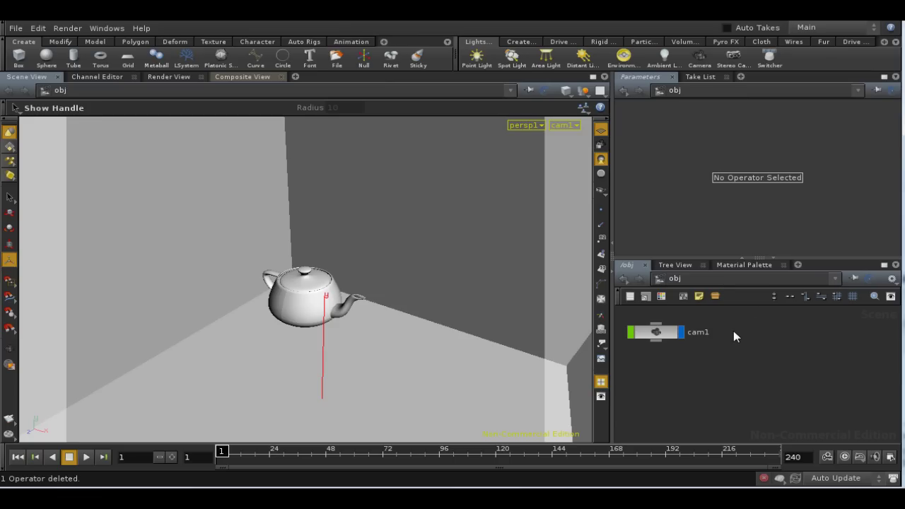
Step: Switch the network view to /shop and make room beside the clay material
click(707, 282)
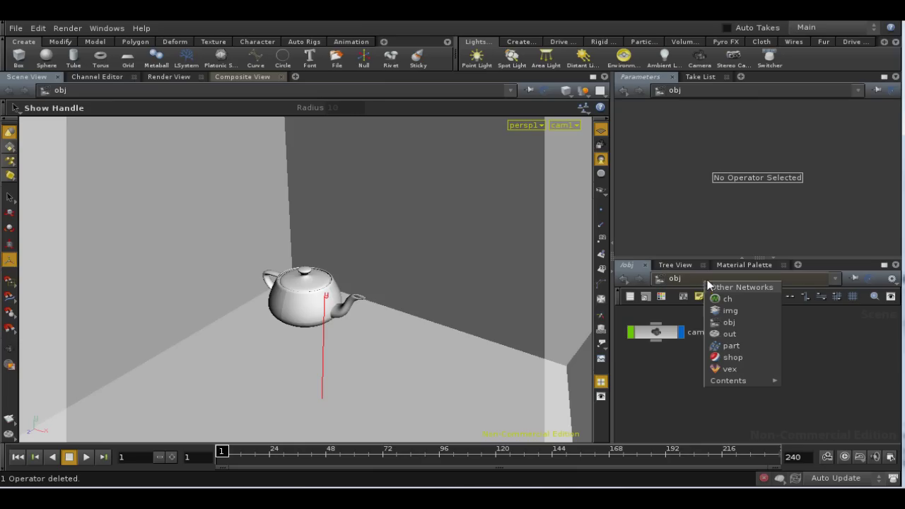
click(731, 357)
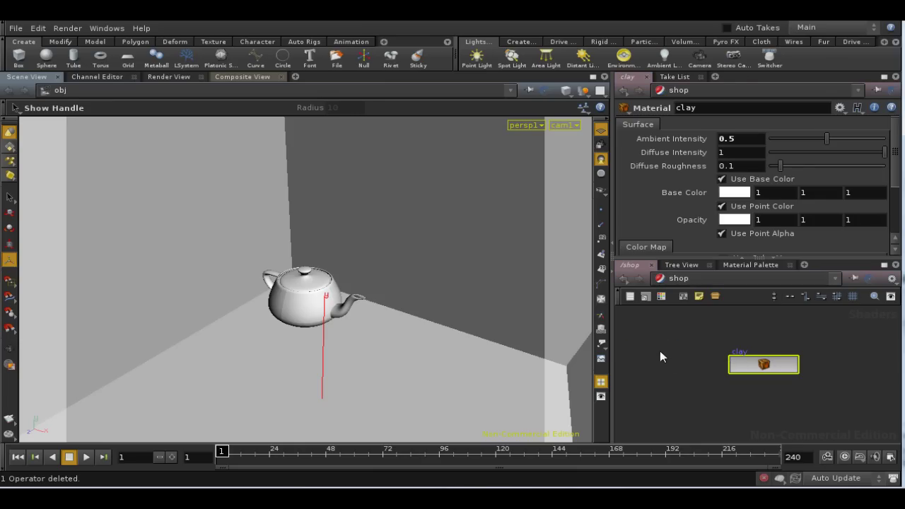
middle_drag(659, 350, 726, 392)
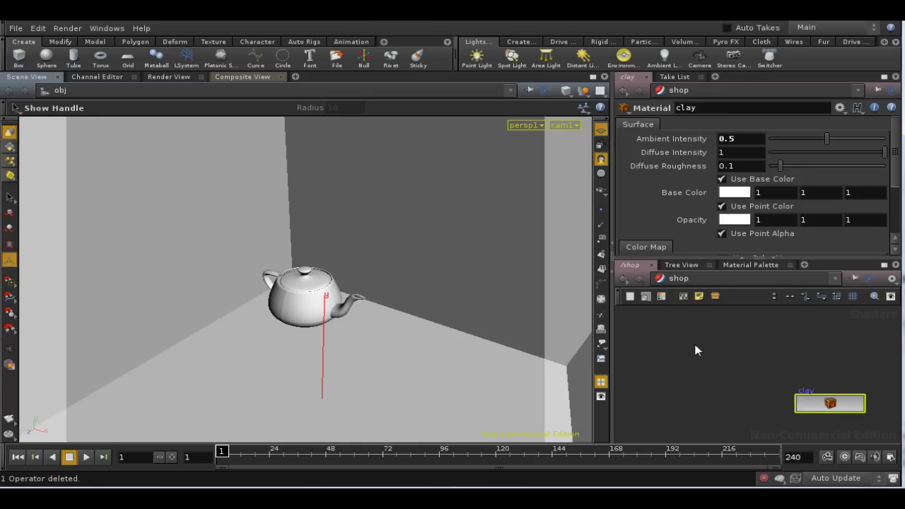
Step: Create a VEX Global Illumination shader node, v_gilight1, via a 'vex glo' search
key(Tab)
text(vex glo)
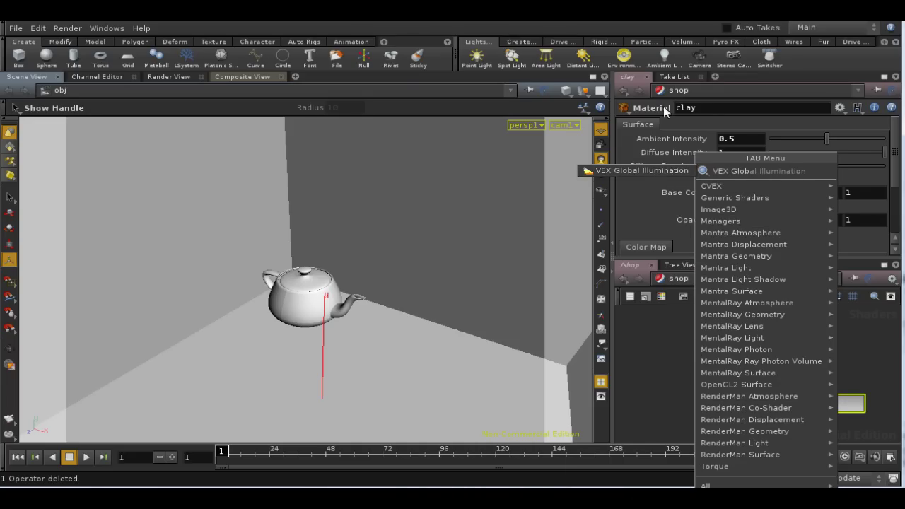
click(643, 172)
click(705, 356)
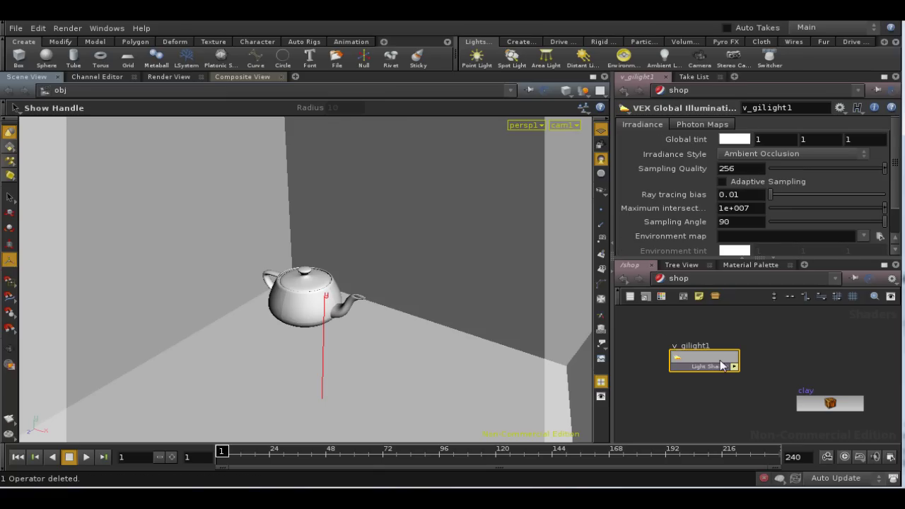
Step: Return to /obj and place a new Light Template node, light1
right_click(721, 323)
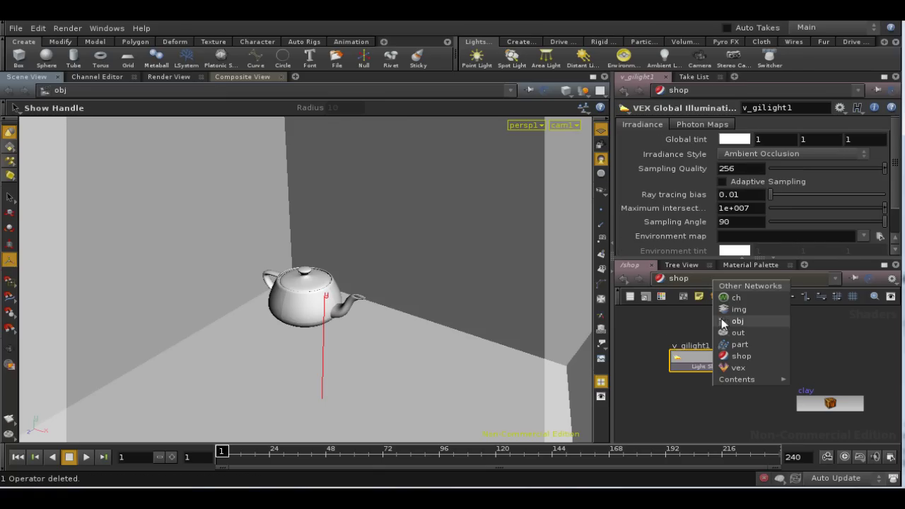
click(722, 321)
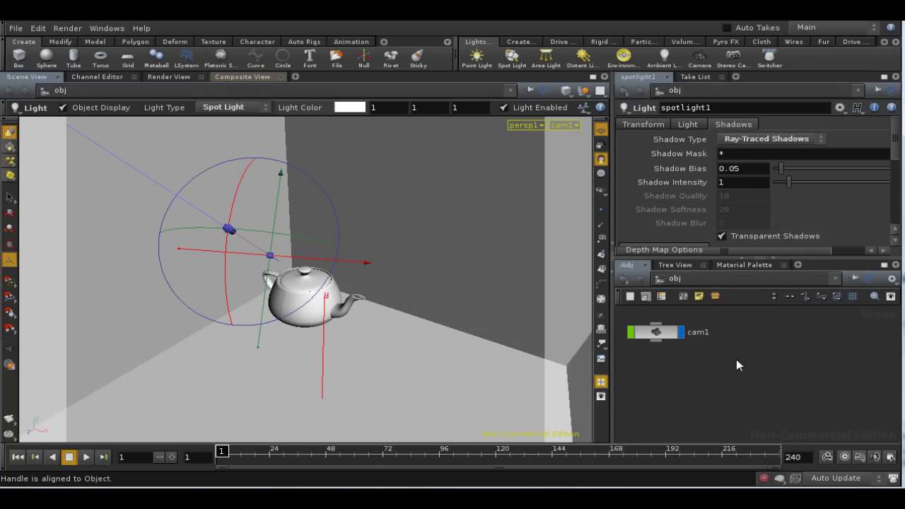
key(Tab)
text(Light)
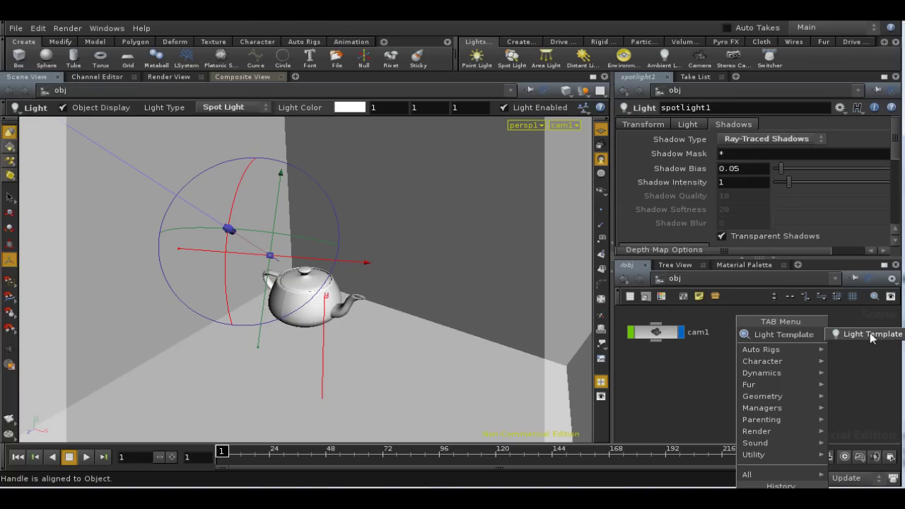
click(853, 334)
click(768, 387)
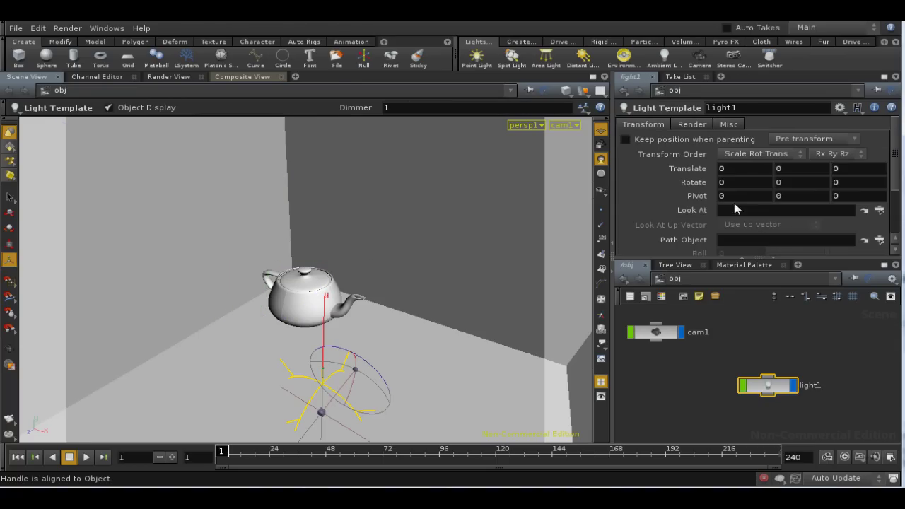
Step: Set light1's Light Shader to /shop/v_gilight1 in its render settings
click(699, 123)
click(697, 169)
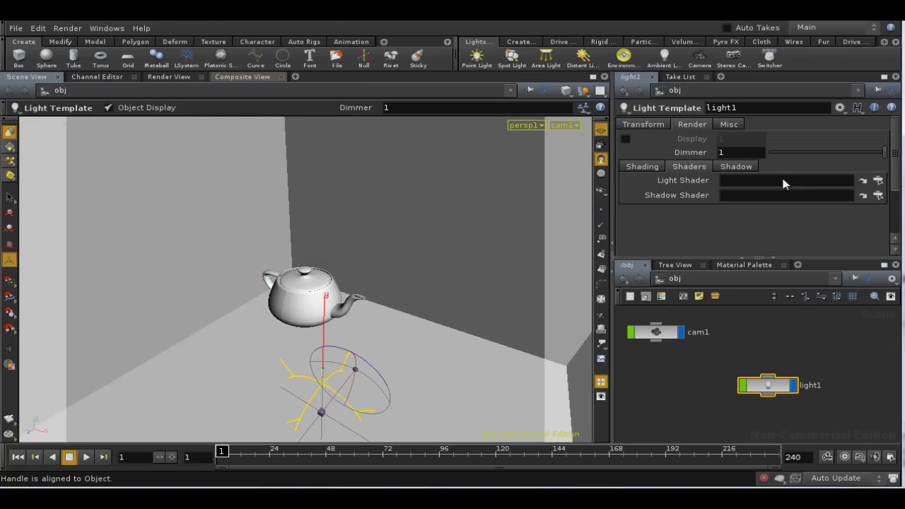
click(877, 180)
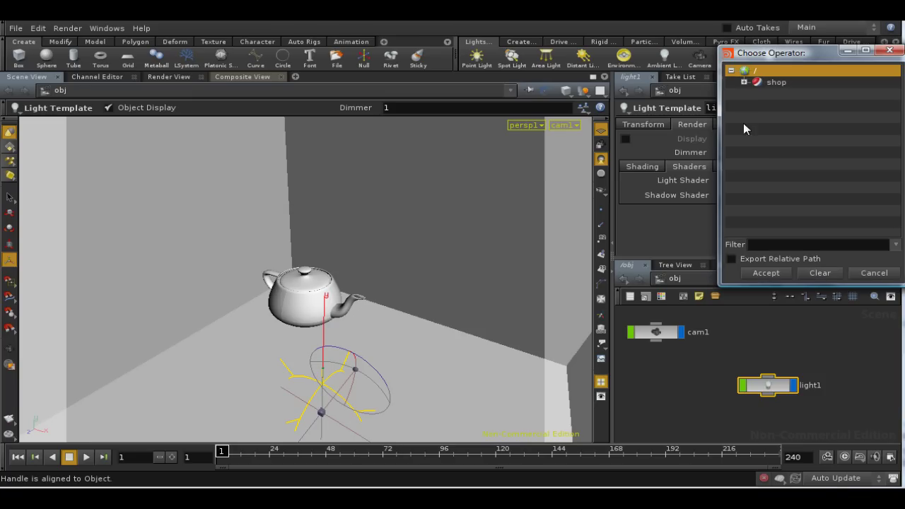
click(743, 82)
click(789, 94)
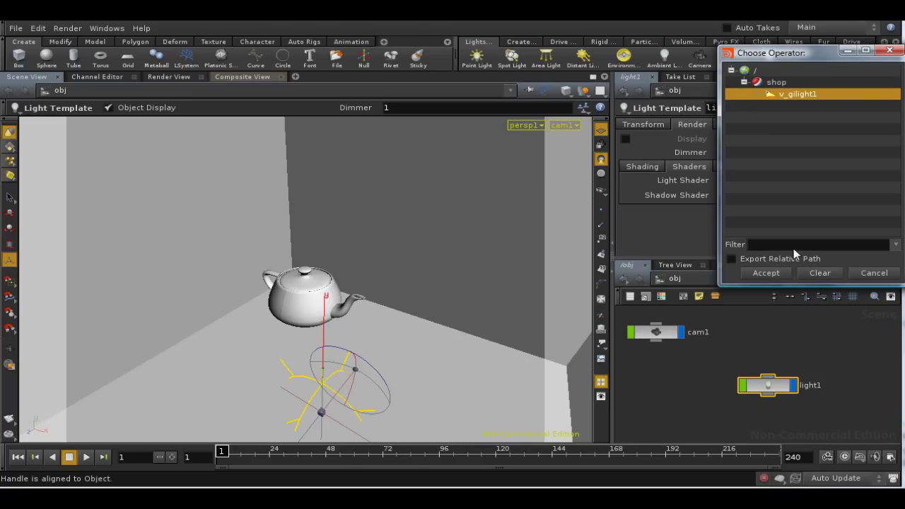
click(766, 273)
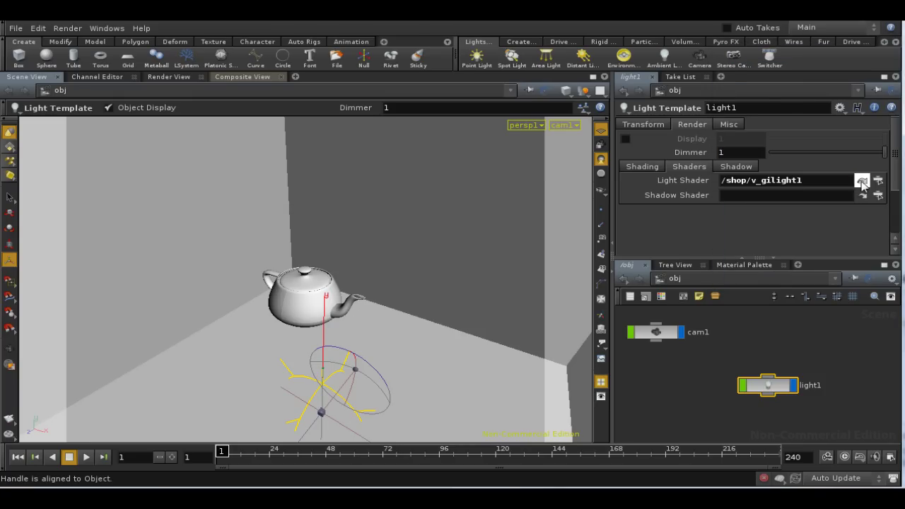
Step: Jump to v_gilight1's parameters in /shop and open the Irradiance Style list
click(866, 180)
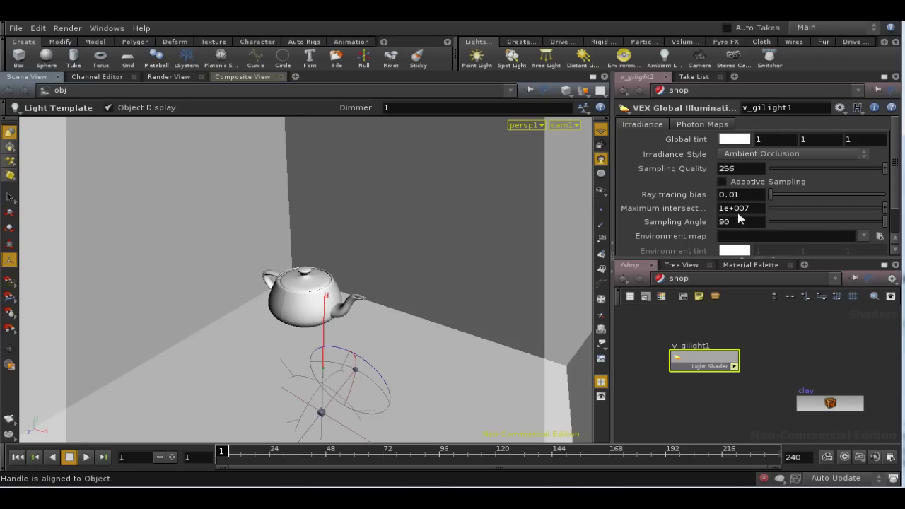
click(745, 153)
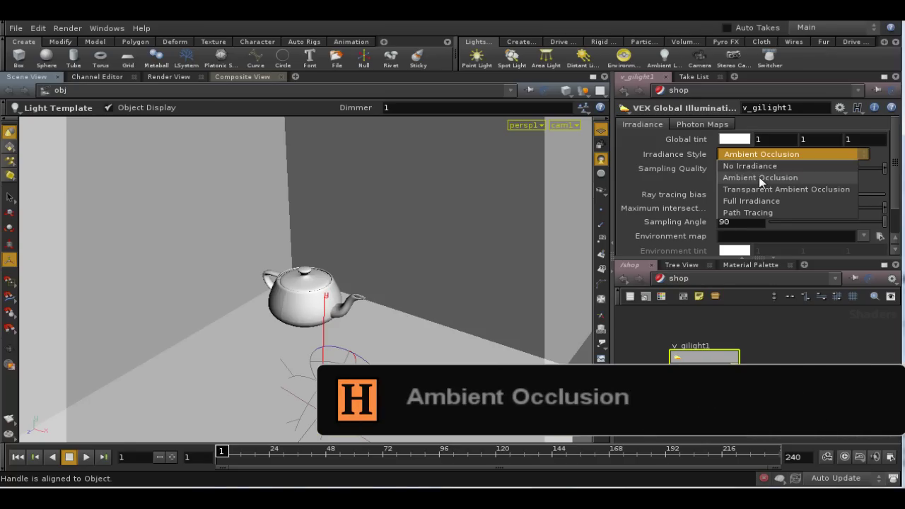
Step: Pick Ambient Occlusion in v_gilight1's Irradiance Style dropdown
click(760, 178)
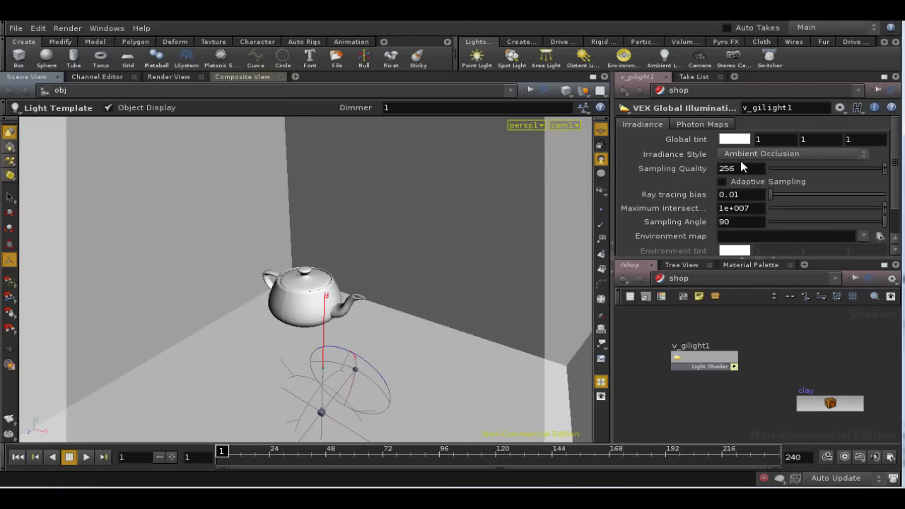
Step: Set v_gilight1's Sampling Quality to 32 and Maximum intersect distance to 2
click(727, 168)
click(756, 208)
double_click(741, 169)
text(32)
click(757, 211)
drag(751, 207, 722, 209)
text(2)
Step: Start a mantra1 render from the Render menu to produce the occlusion image in MPlay
click(68, 29)
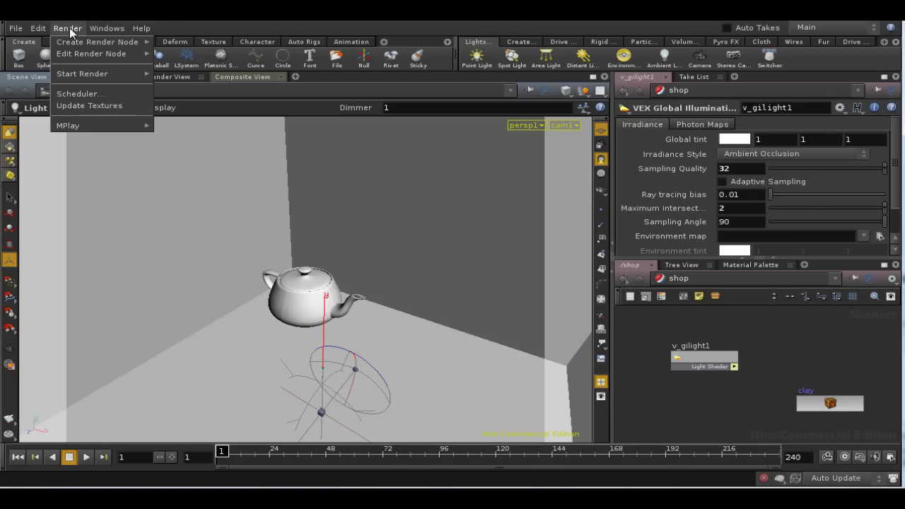
mouse_move(106, 73)
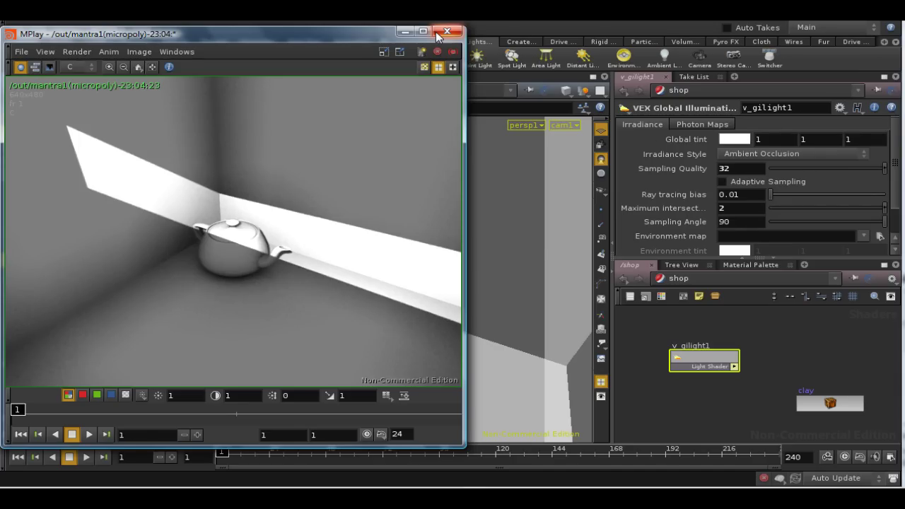
Step: Close the MPlay window to get back to the teapot scene and v_gilight1 settings
click(437, 34)
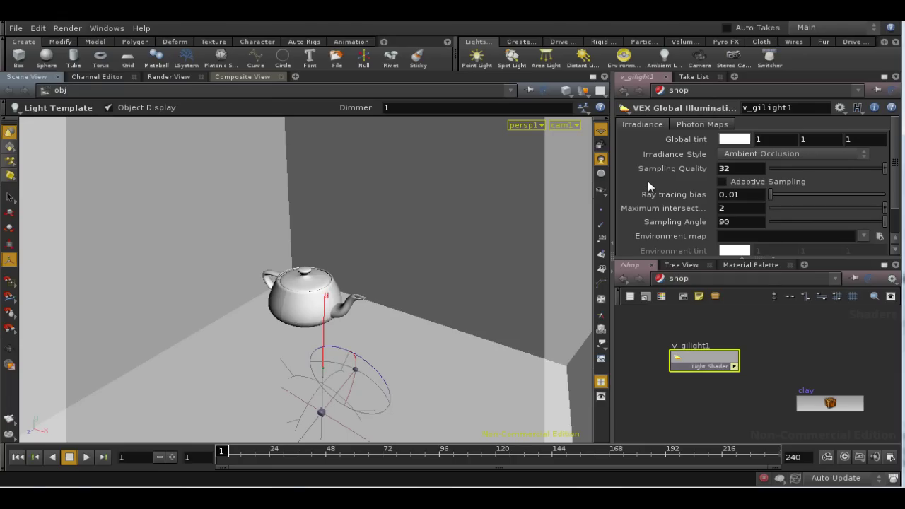
Step: Enable Adaptive Sampling in v_gilight1's Irradiance parameters
click(722, 184)
Step: Switch to the out network and select the mantra1 render node
click(731, 280)
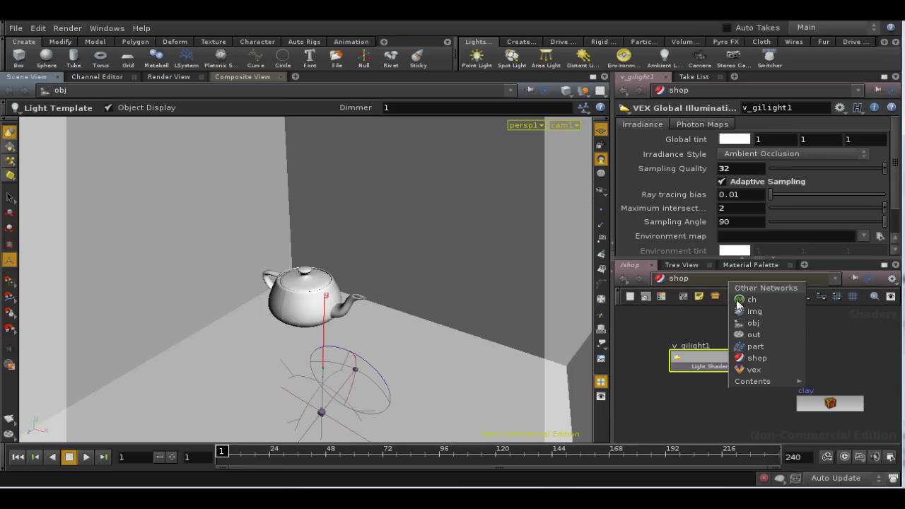
click(753, 335)
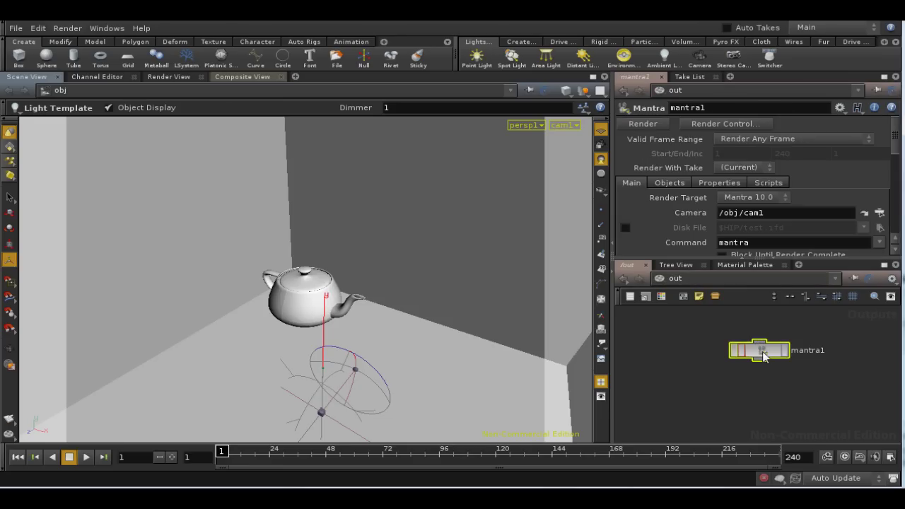
drag(756, 340, 757, 347)
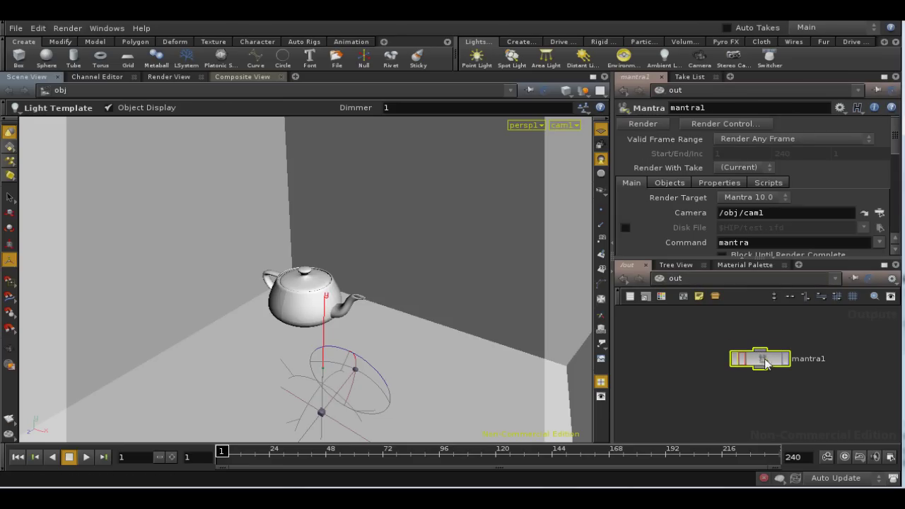
Step: Enable mantra1's irradiance cache (Irradiance Error 0.1, Max Spacing 20, Min Spacing 1.5)
click(718, 182)
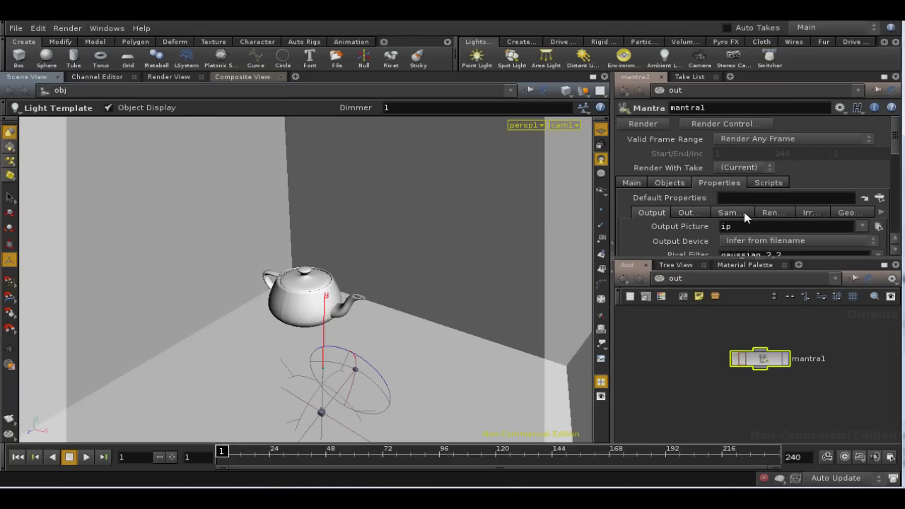
click(812, 212)
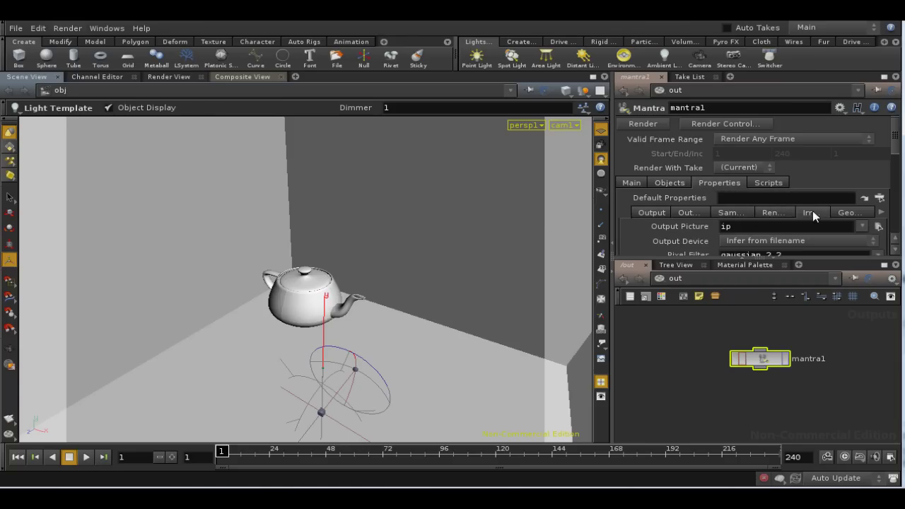
click(883, 76)
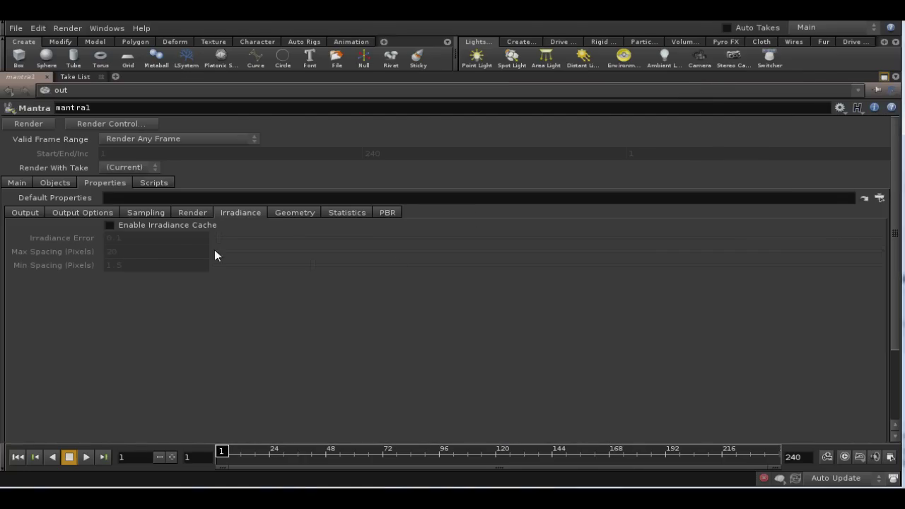
click(109, 225)
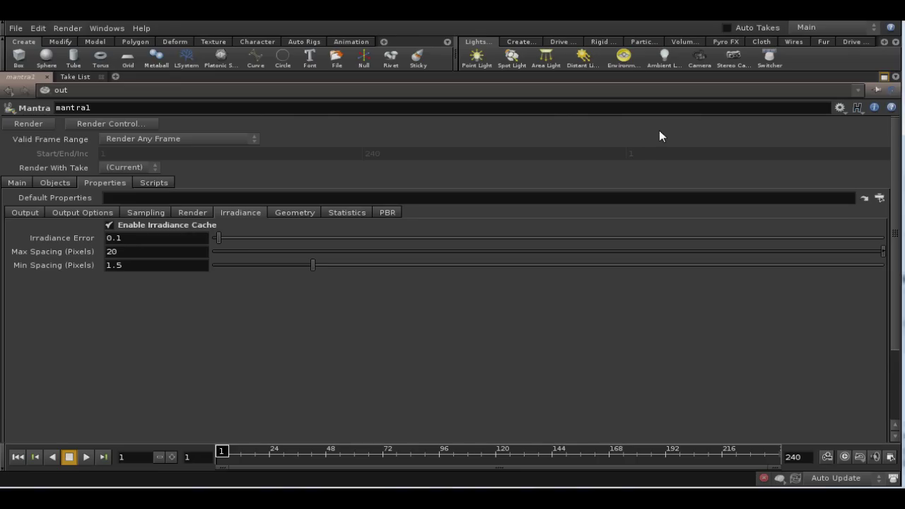
Step: Restore the full layout, then zoom into and pan around the teapot's occlusion shading in MPlay
click(884, 76)
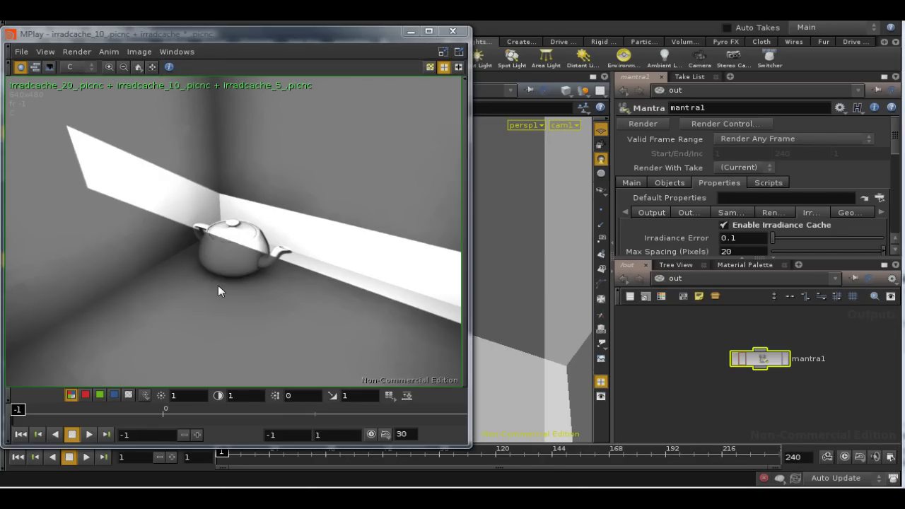
scroll(224, 290, up, 4)
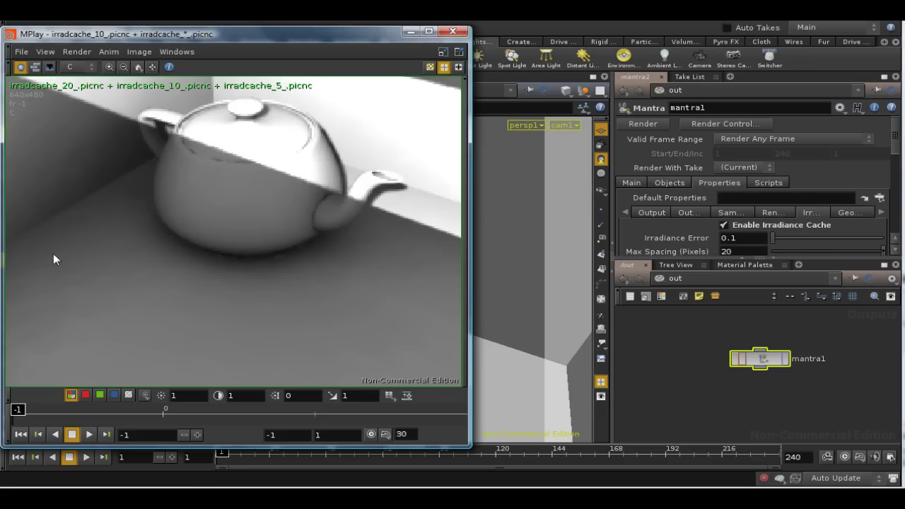
scroll(212, 261, up, 5)
scroll(278, 218, up, 2)
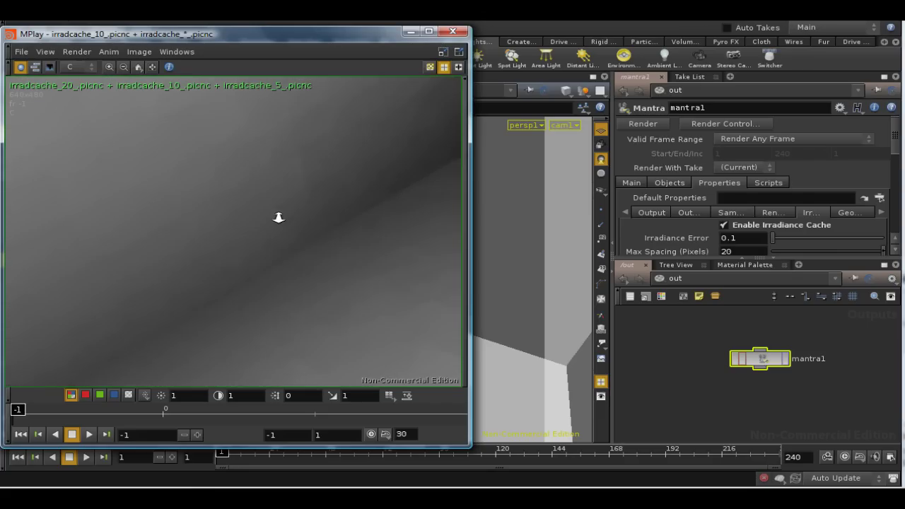
middle_drag(176, 259, 431, 120)
middle_drag(266, 238, 375, 227)
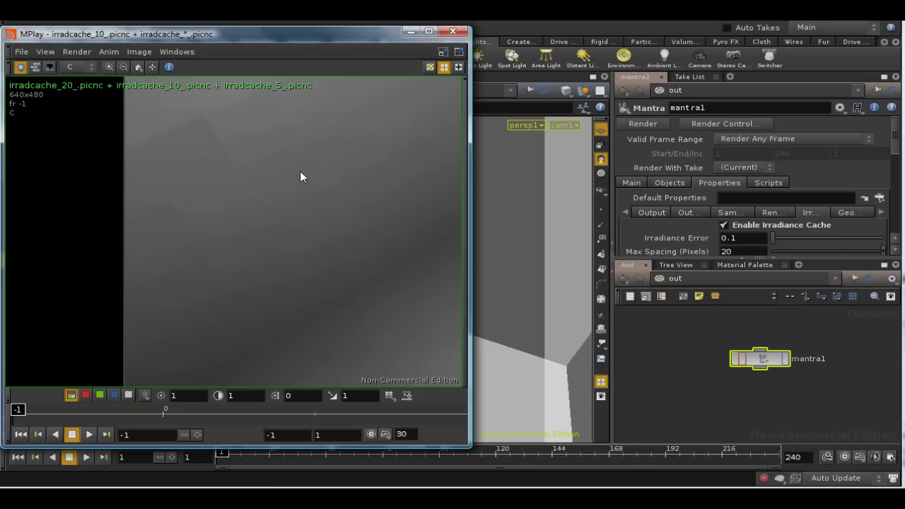
Step: Move the MPlay playbar to frame 0 and reposition the render to show the teapot
click(36, 414)
drag(58, 408, 178, 410)
drag(335, 169, 209, 212)
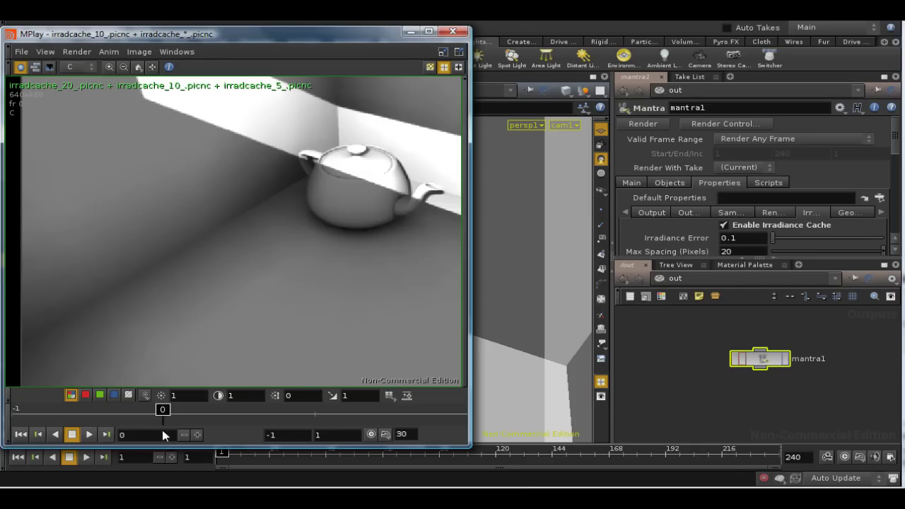
Step: Go to frame 1, zoom and pan over the teapot's occlusion shading, then zoom back out
drag(186, 409, 315, 409)
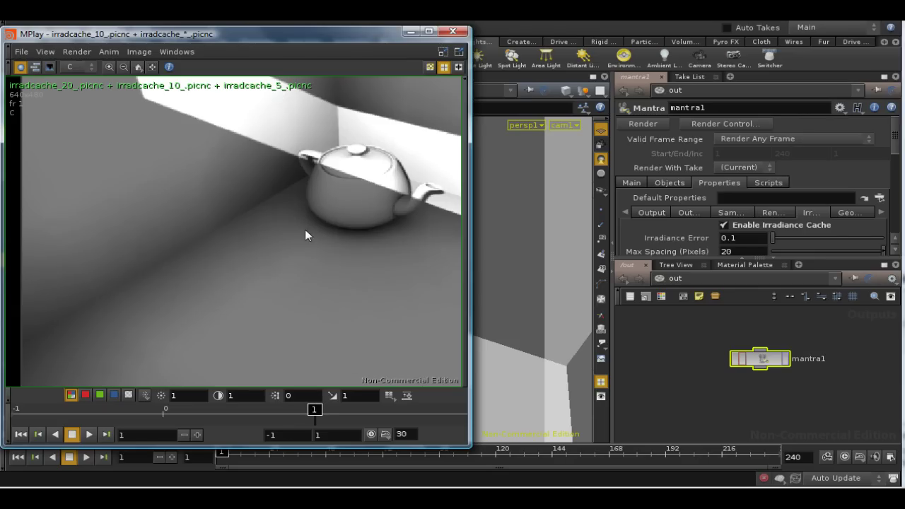
scroll(238, 299, up, 8)
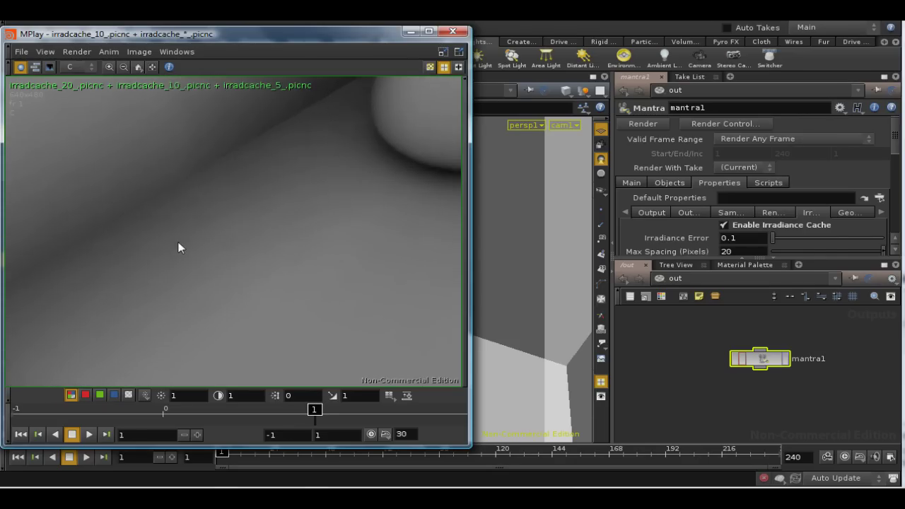
scroll(306, 219, up, 5)
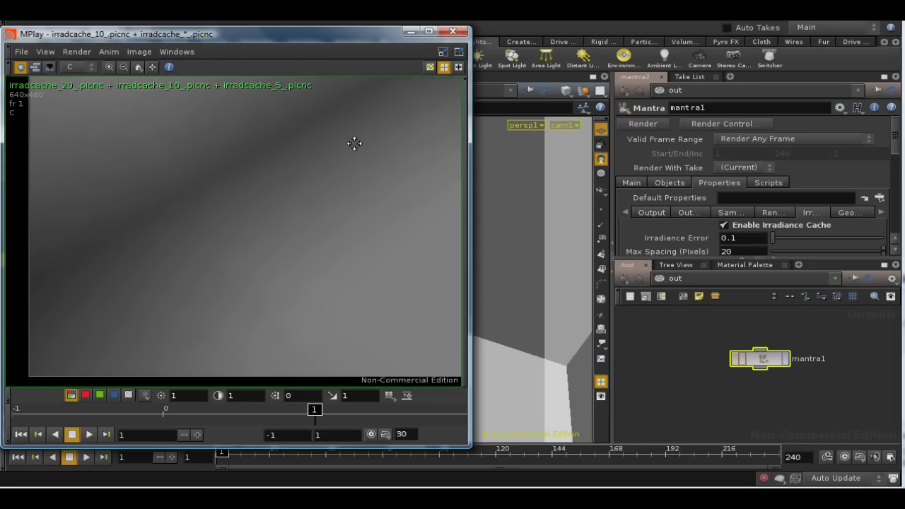
scroll(222, 287, down, 10)
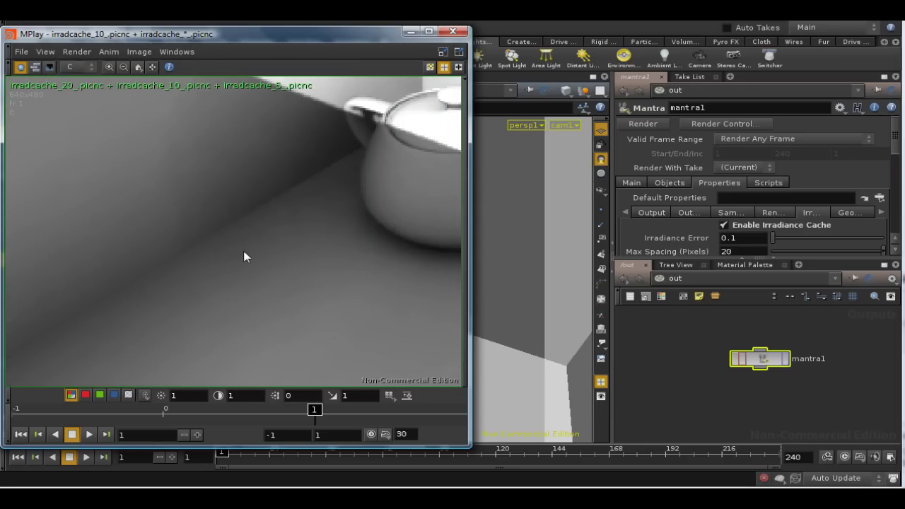
scroll(109, 262, up, 3)
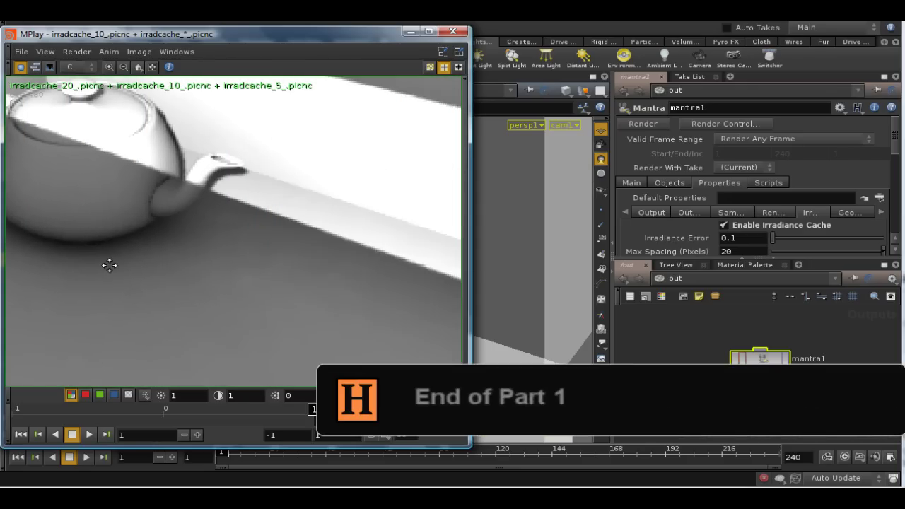
mouse_move(109, 262)
middle_down()
mouse_move(81, 261)
mouse_move(117, 272)
middle_up()
scroll(313, 291, down, 3)
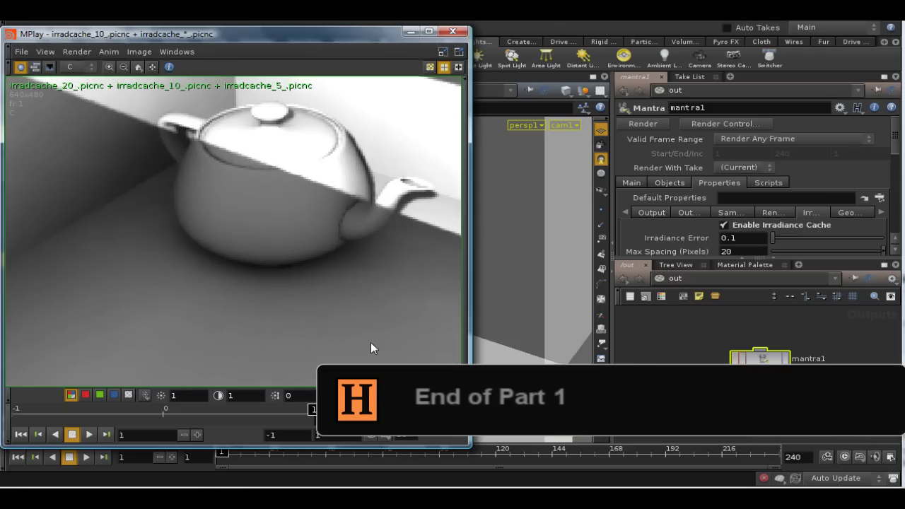